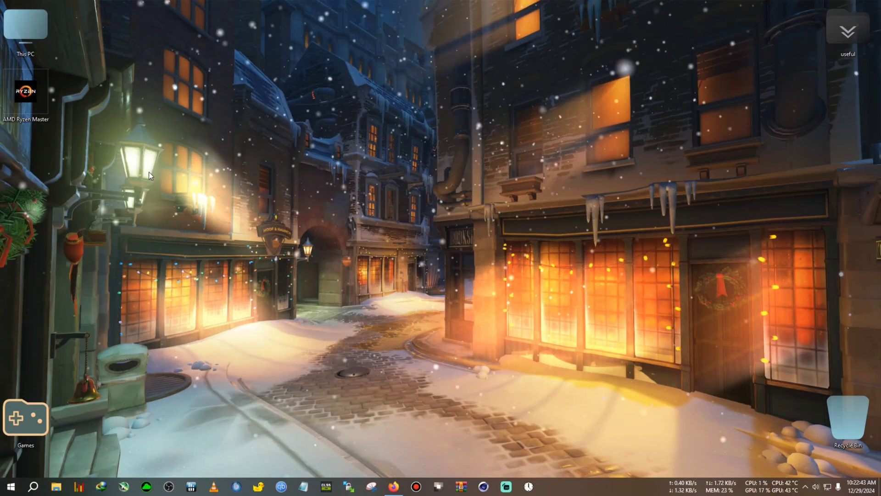
- Scroll through the AMD Ryzen Master web page down to its Download section, then close Firefox
click(372, 487)
click(393, 490)
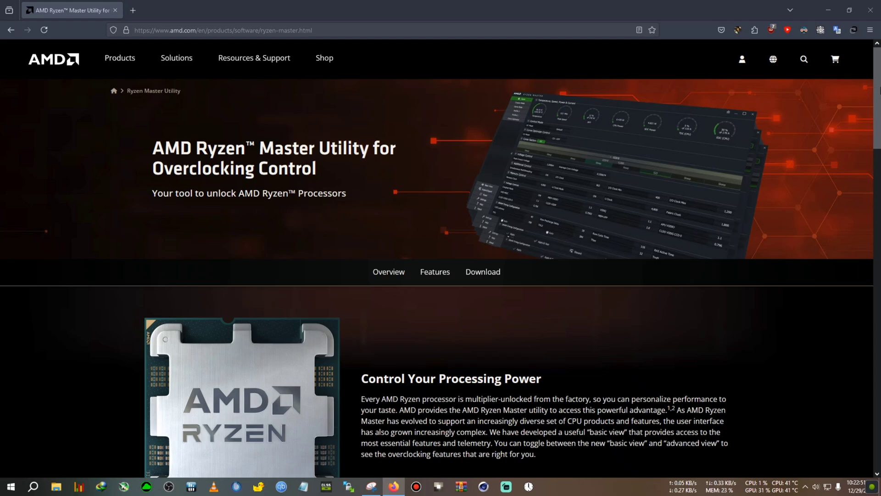
scroll(880, 90, down, 1)
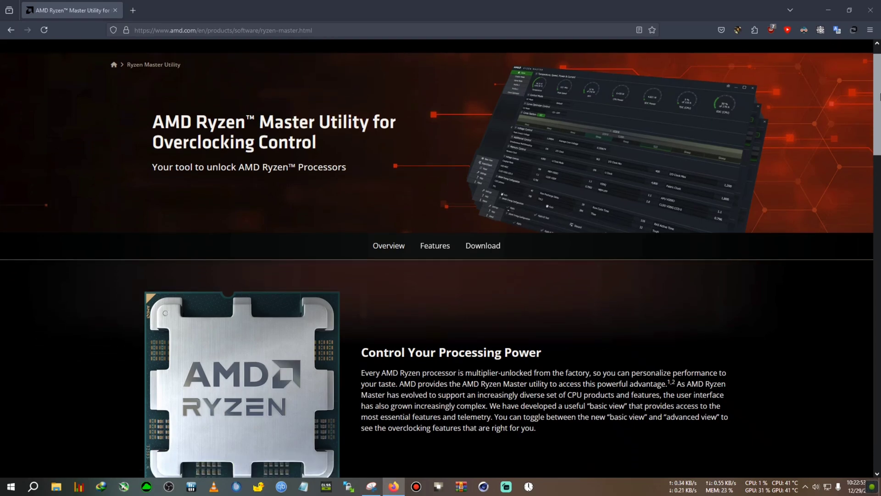
scroll(880, 87, up, 1)
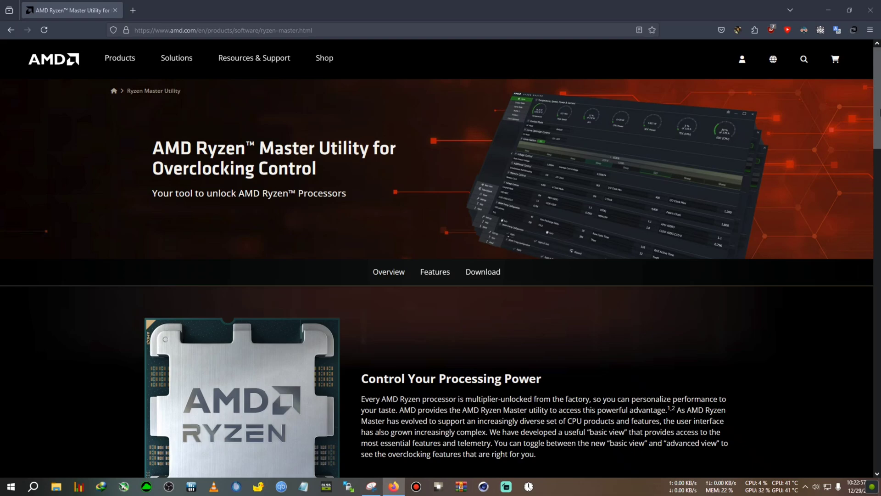
scroll(880, 99, down, 1)
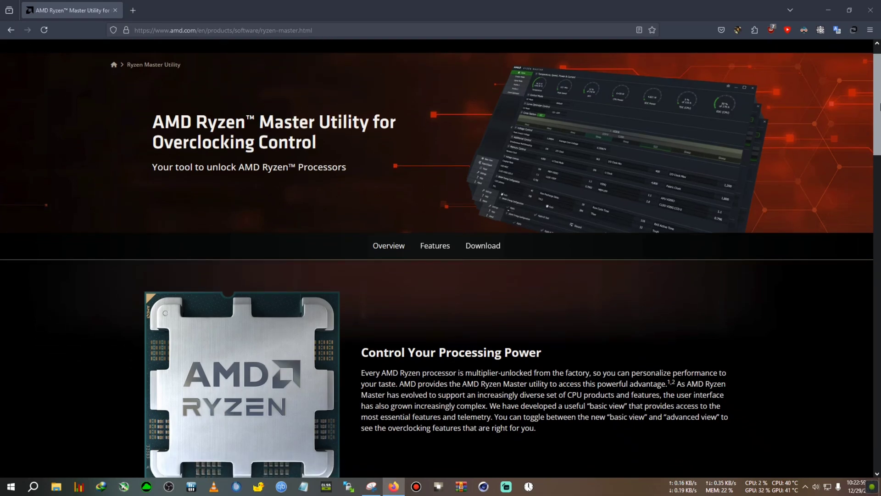
scroll(880, 99, up, 1)
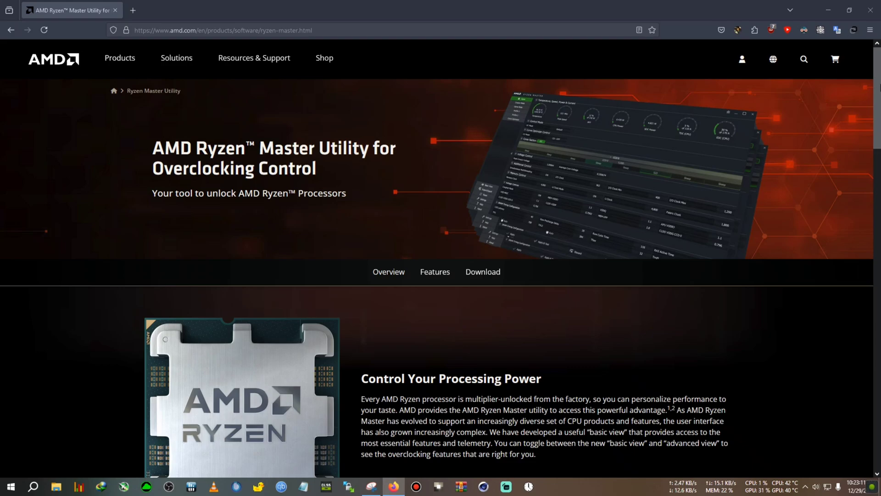
scroll(880, 96, down, 2)
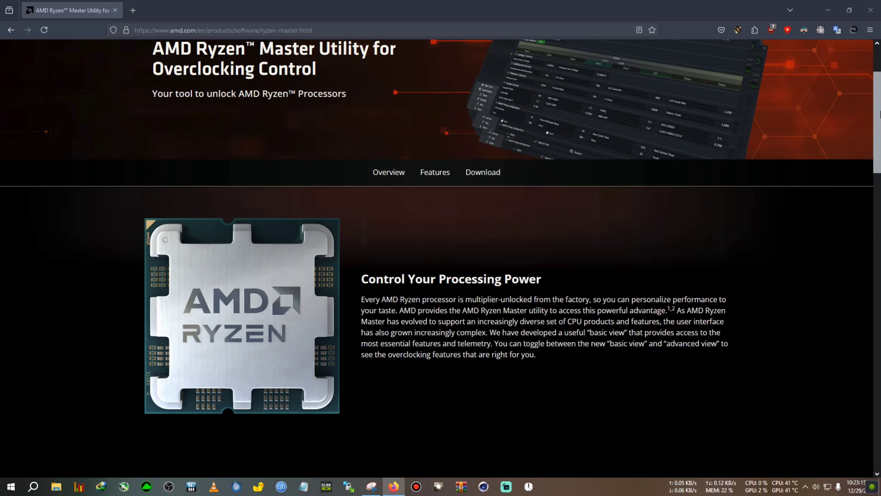
drag(880, 114, 873, 449)
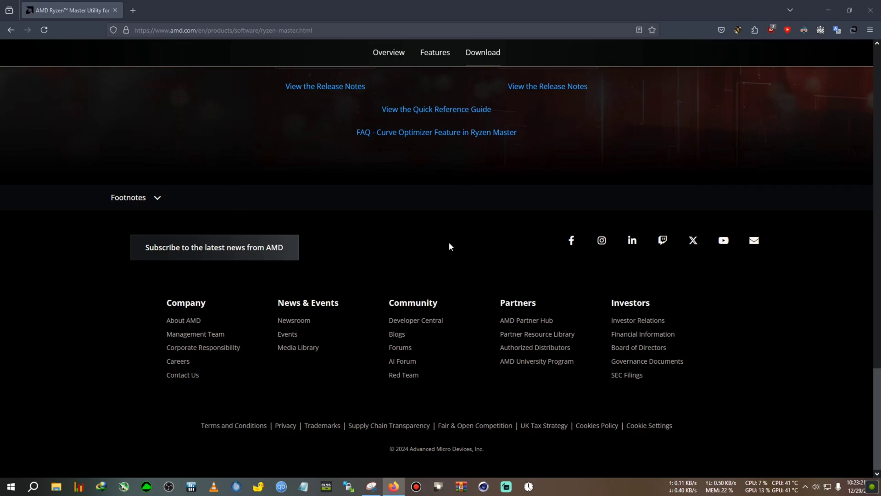
scroll(450, 243, up, 2)
scroll(617, 205, up, 1)
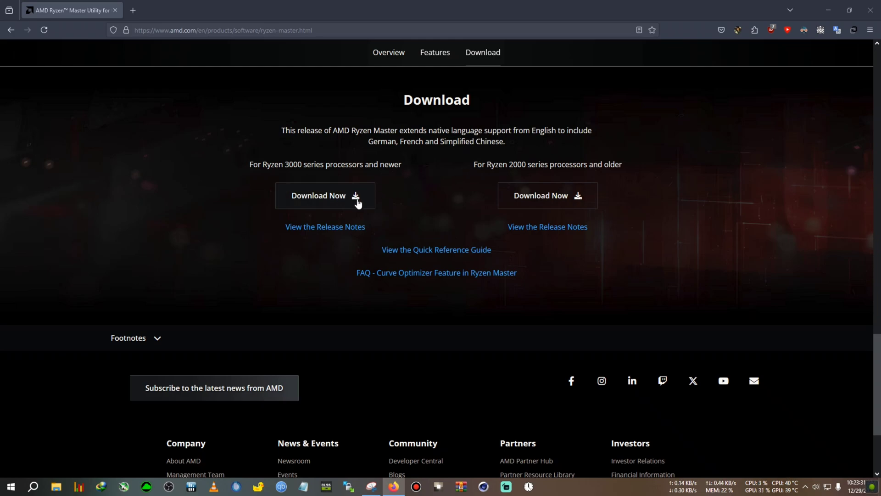
click(869, 9)
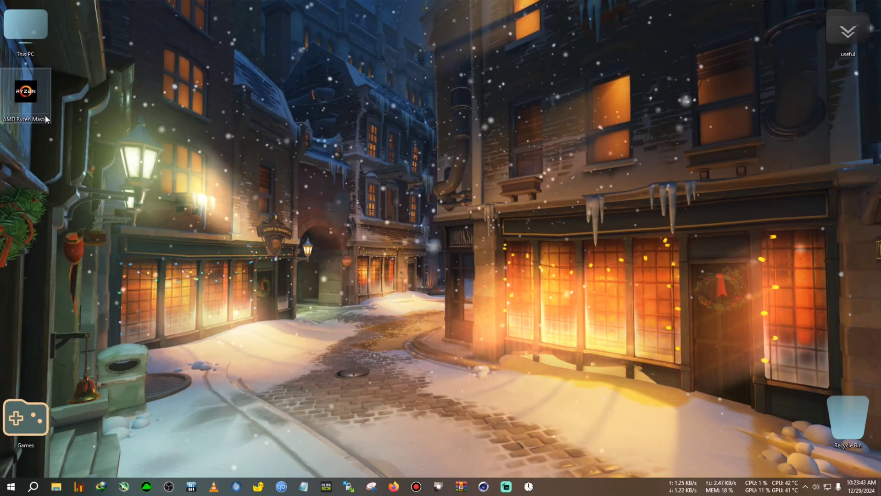
- Launch AMD Ryzen Master from the desktop, accept its warning and switch to Advanced View
click(39, 101)
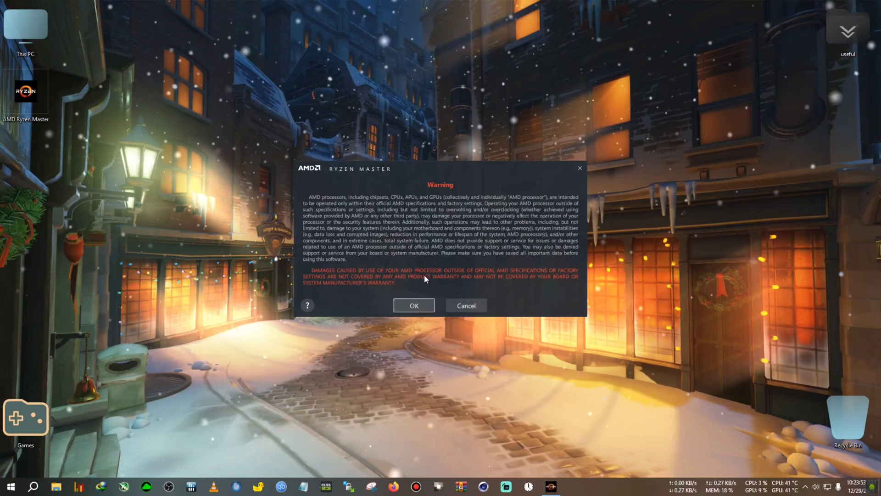
click(408, 304)
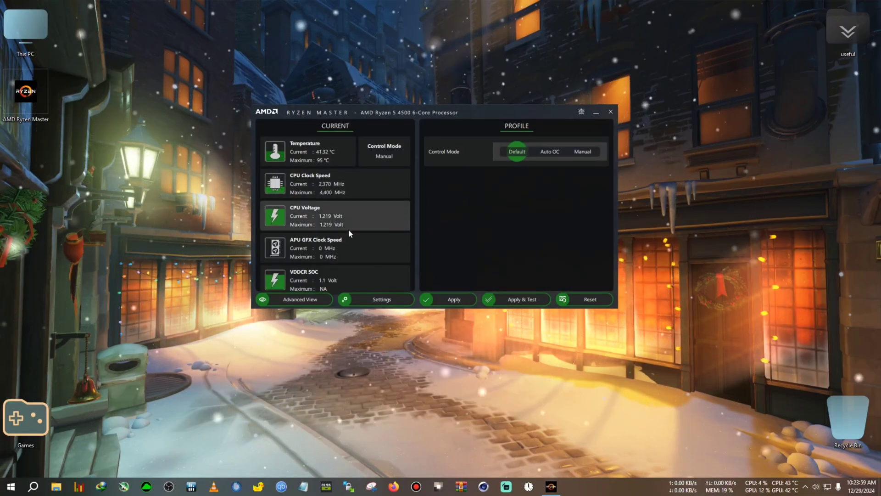
click(298, 301)
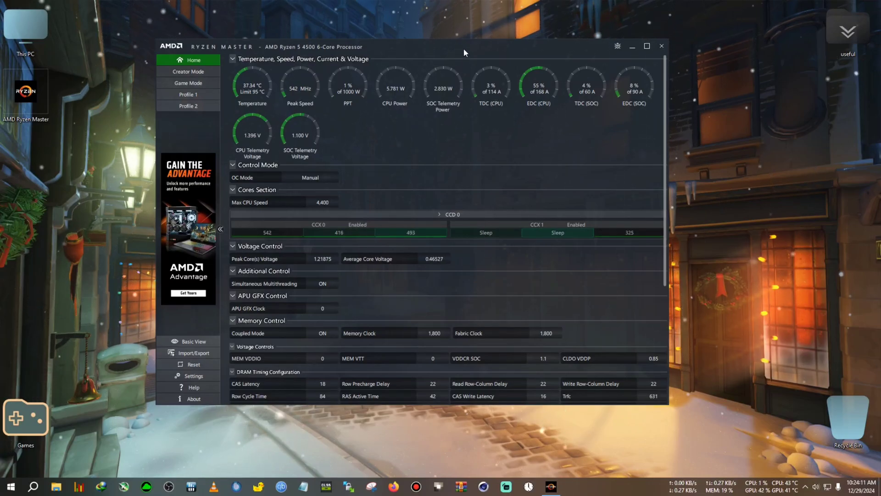
drag(463, 51, 463, 45)
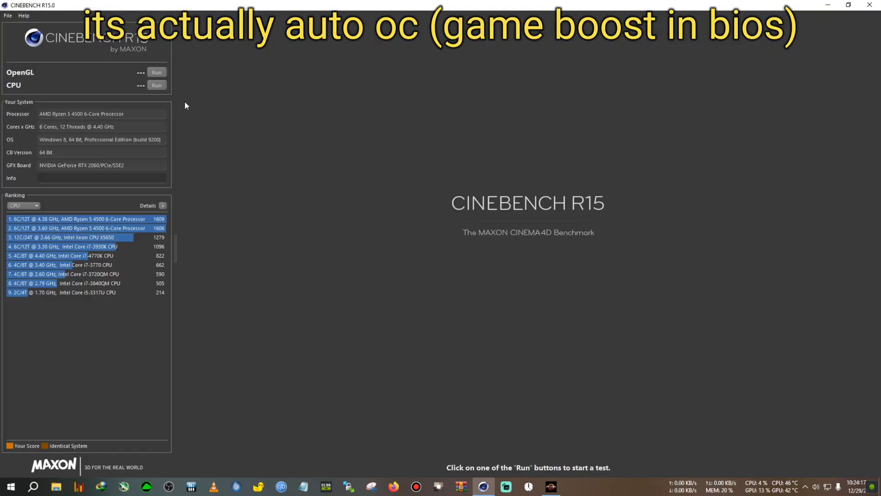
- Confirm in This PC's System properties the Ryzen 5 4500 at 4.40 GHz, then return to Cinebench R15
click(2, 493)
click(183, 230)
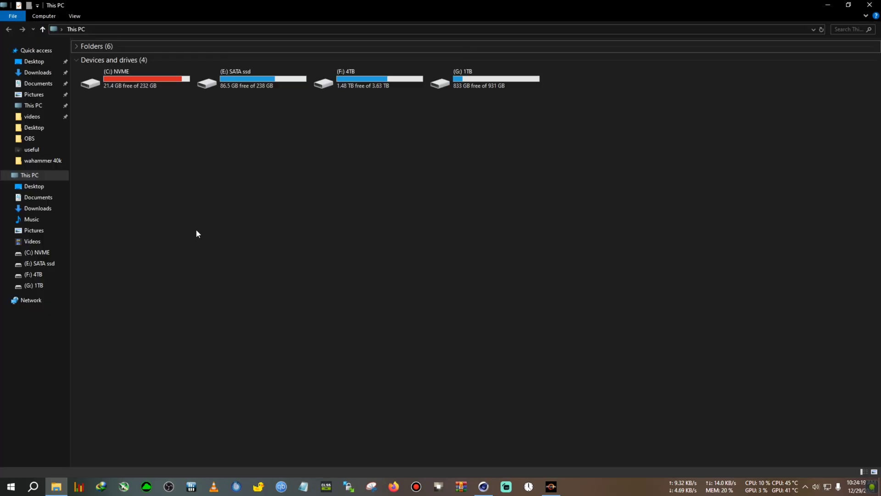
right_click(382, 220)
click(434, 306)
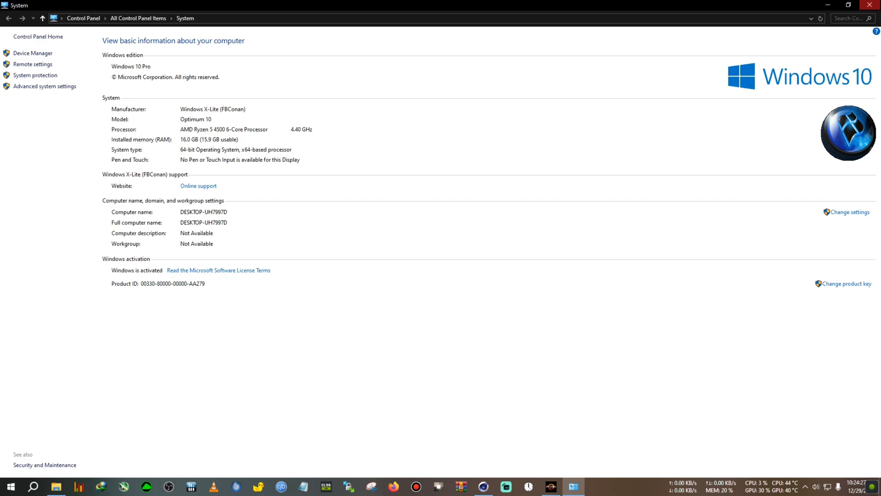
click(870, 4)
double_click(296, 2)
click(490, 94)
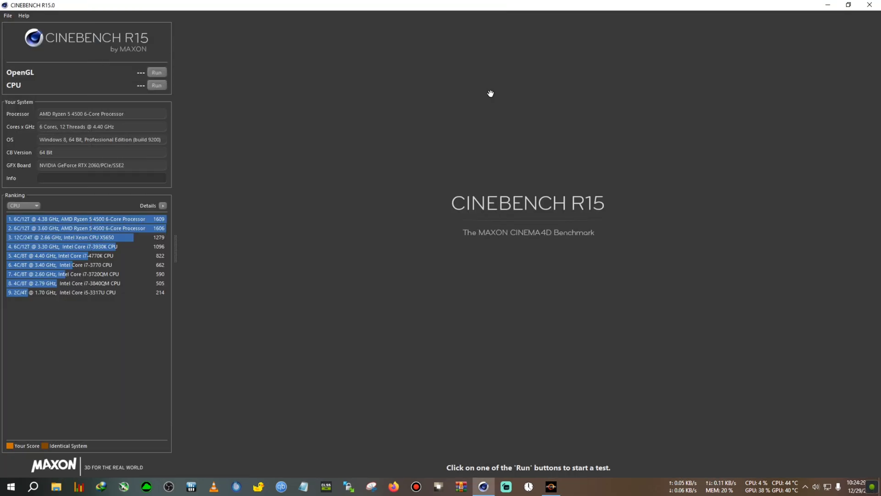
- Read the HWiNFO64 tray sensor readouts, showing 10.932 W idle CPU package power
click(805, 488)
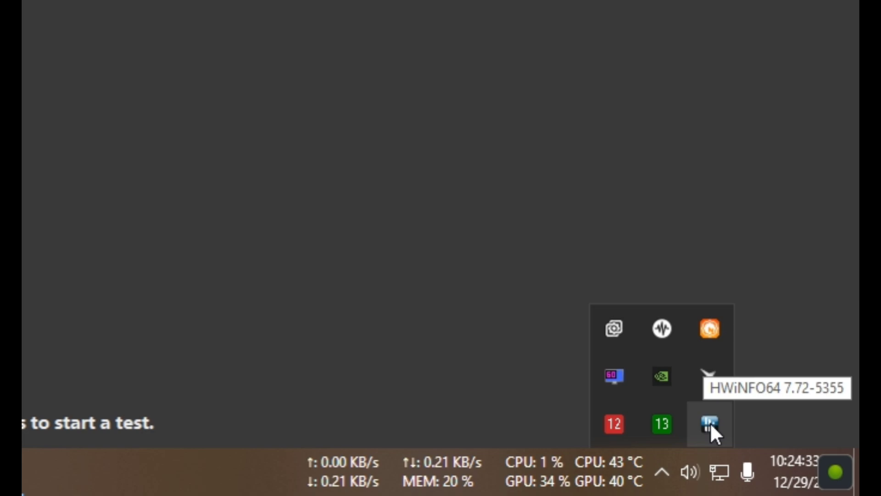
mouse_move(613, 437)
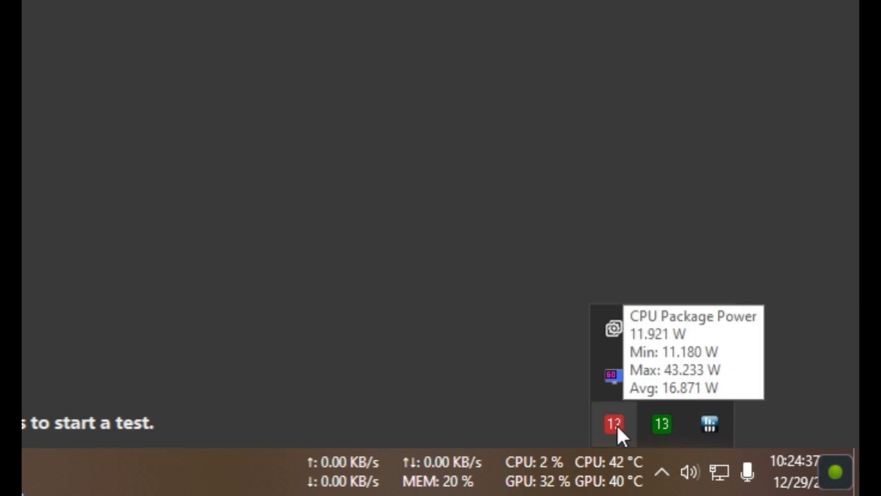
mouse_move(661, 430)
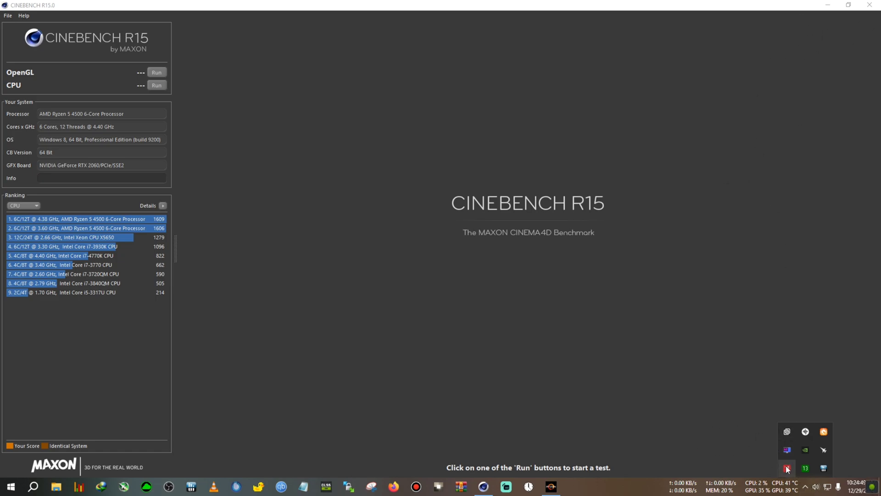
mouse_move(790, 473)
- Run the Cinebench R15 CPU test to a 1569 cb score, then close Cinebench
click(157, 86)
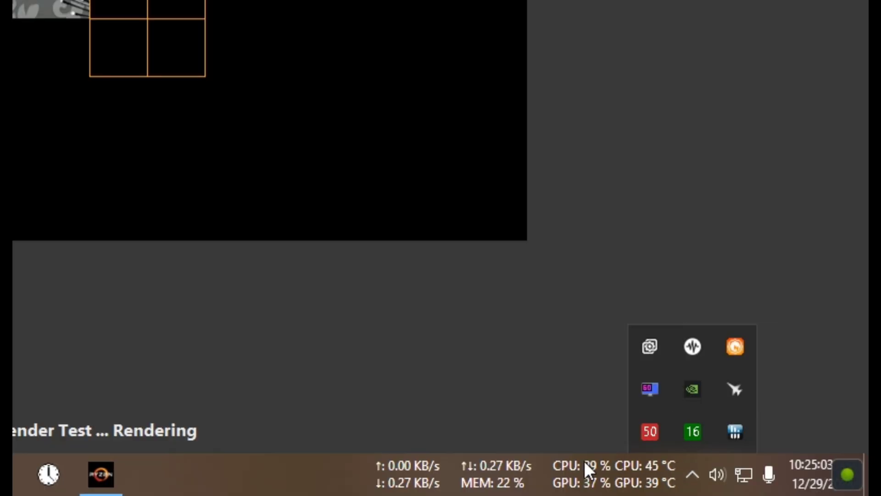
mouse_move(756, 480)
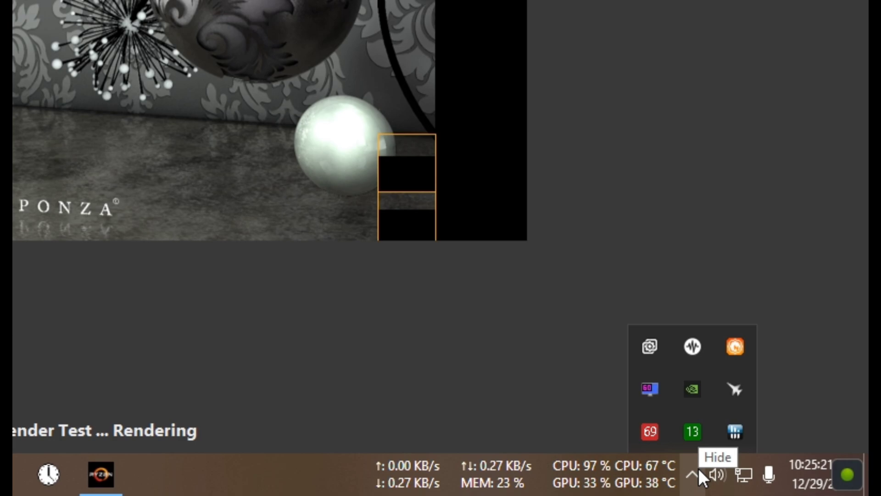
mouse_move(665, 437)
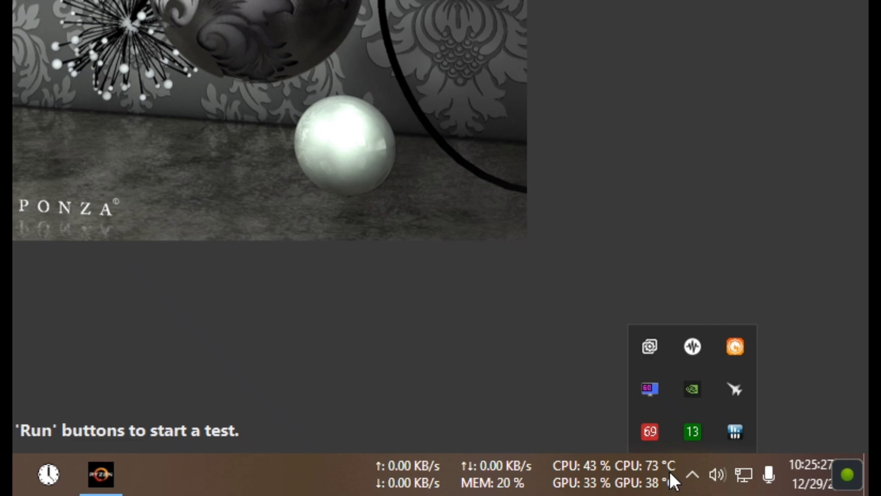
mouse_move(669, 470)
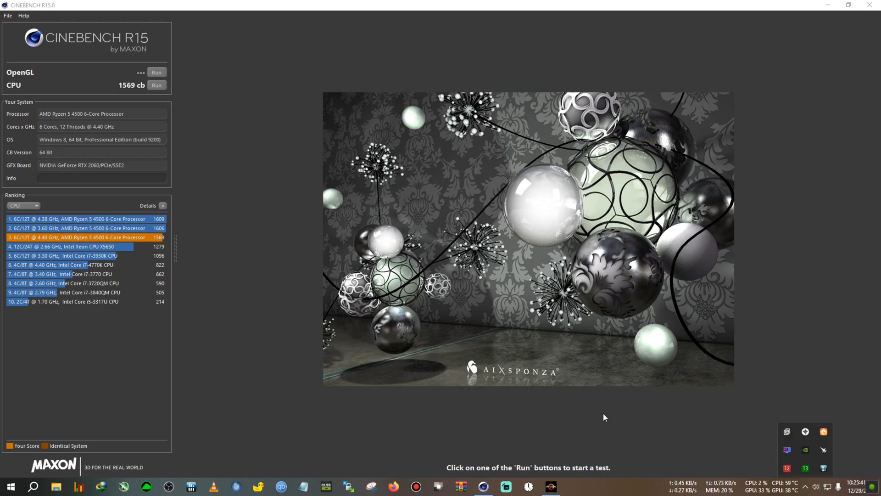
click(806, 490)
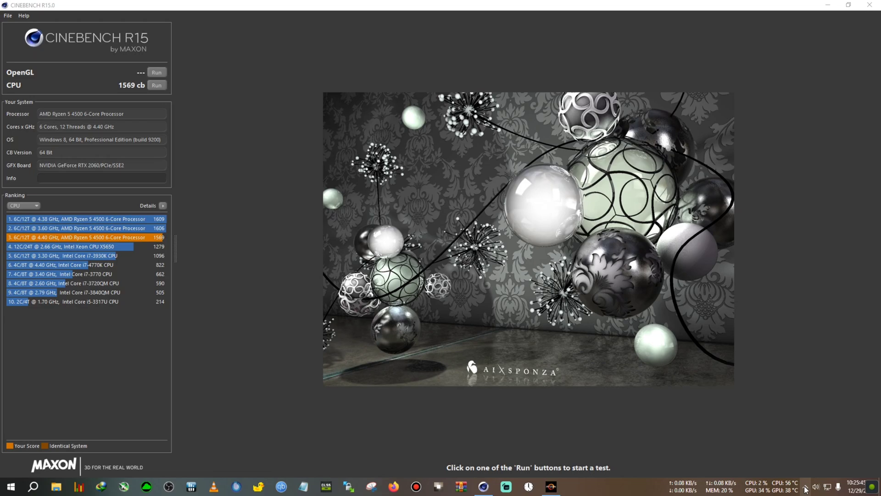
click(870, 5)
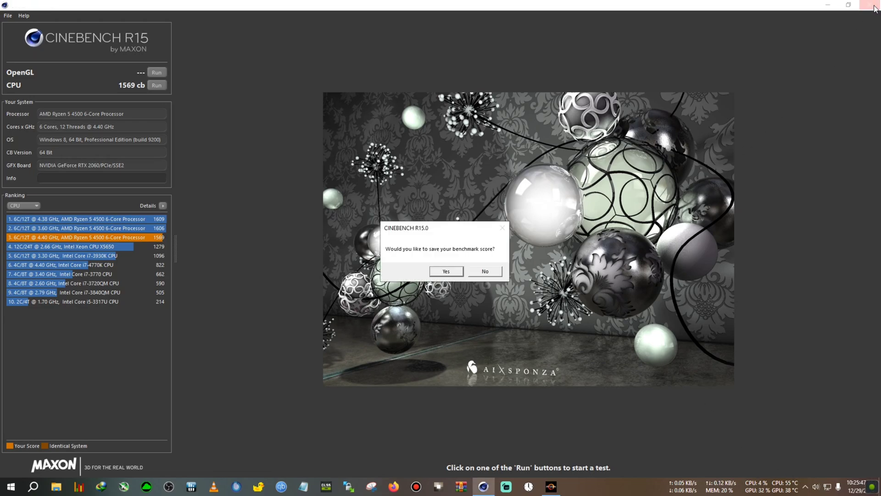
- Decline saving the Cinebench score so the program closes, leaving Ryzen Master's basic view
click(486, 271)
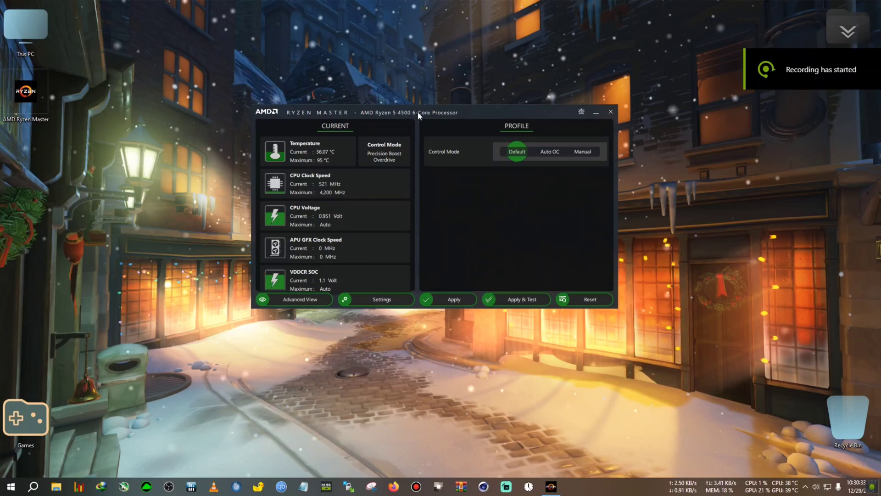
- Switch Ryzen Master to Advanced View and open the Game Mode profile
drag(412, 114, 428, 101)
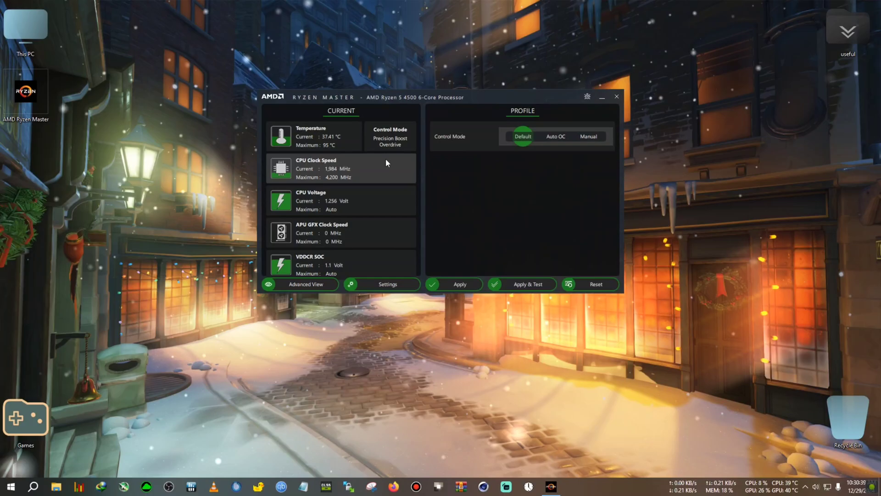
click(305, 284)
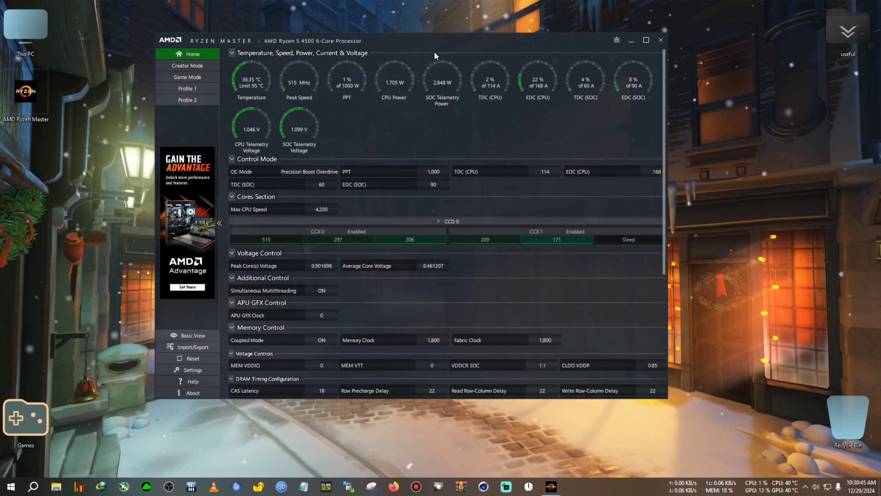
drag(437, 40, 443, 54)
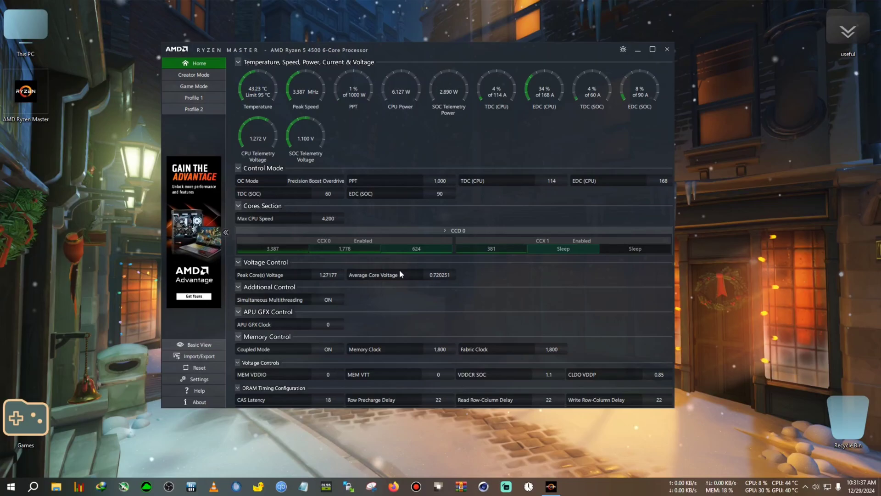
click(199, 87)
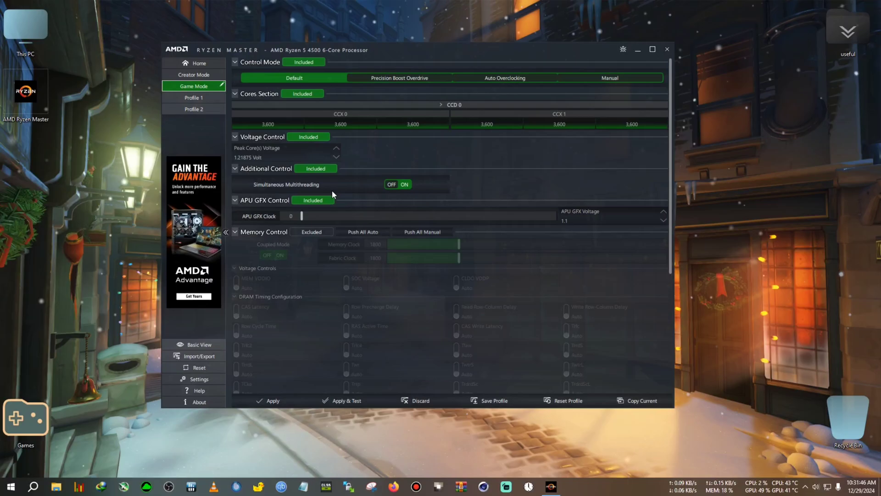
- Set Game Mode to Manual control with all six CCD 0 cores linked at 4300 MHz
click(610, 79)
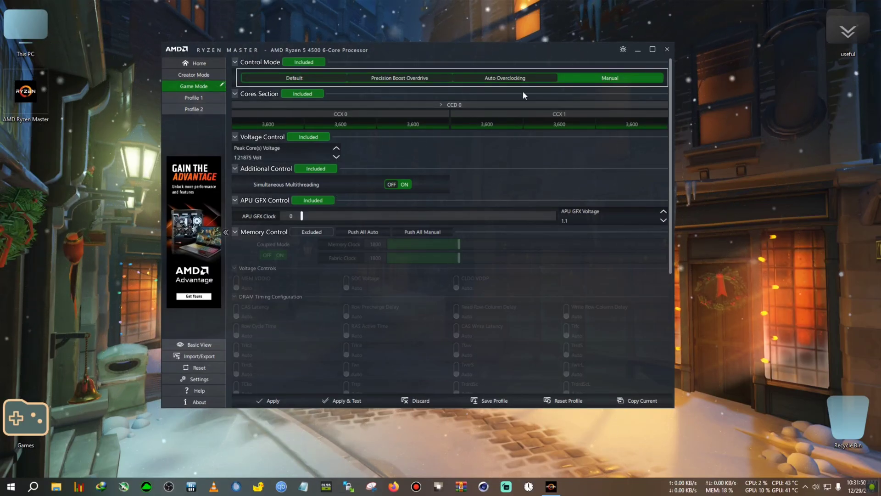
click(441, 105)
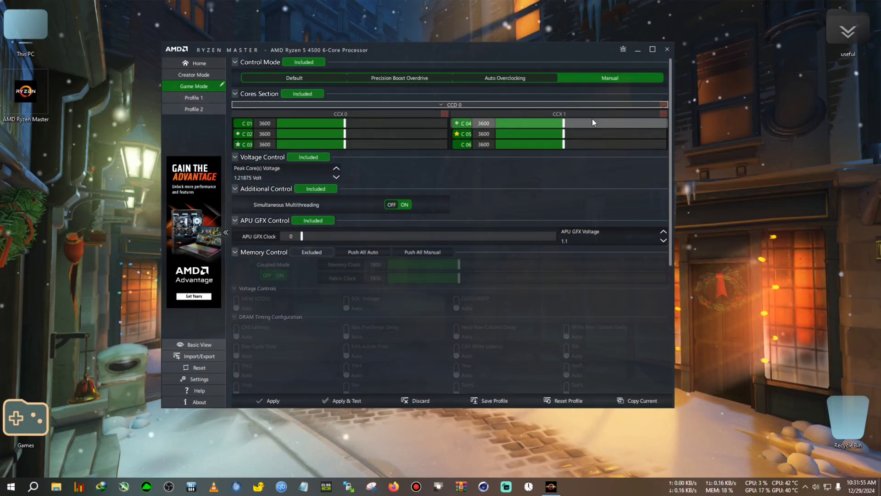
click(664, 107)
mouse_move(344, 123)
mouse_down()
mouse_move(356, 123)
mouse_move(328, 123)
mouse_move(370, 128)
mouse_move(342, 125)
mouse_up()
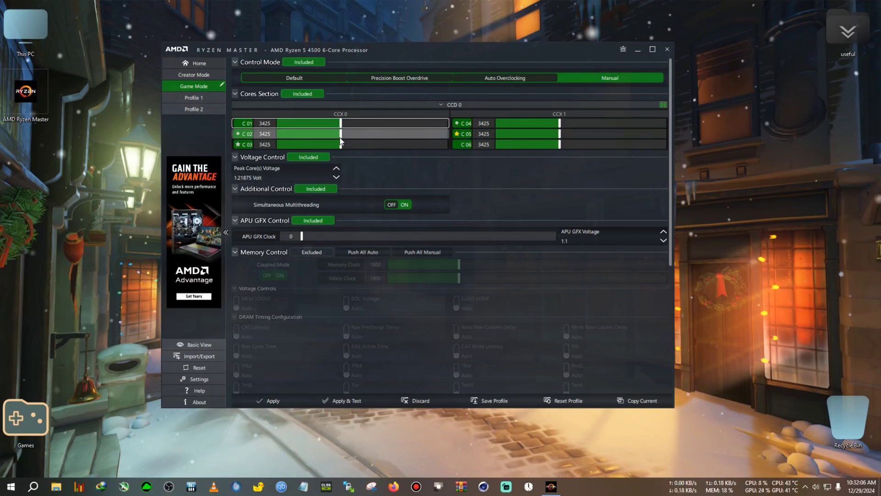
mouse_move(342, 127)
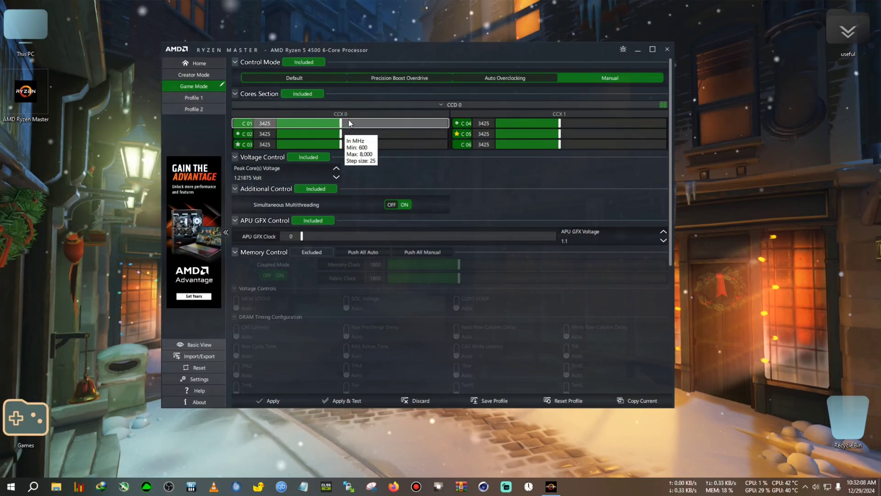
drag(409, 51, 417, 46)
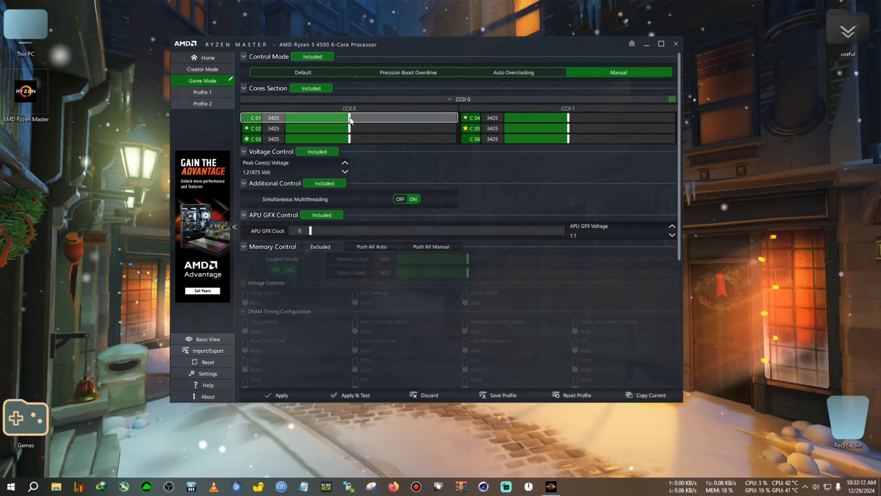
drag(350, 120, 372, 127)
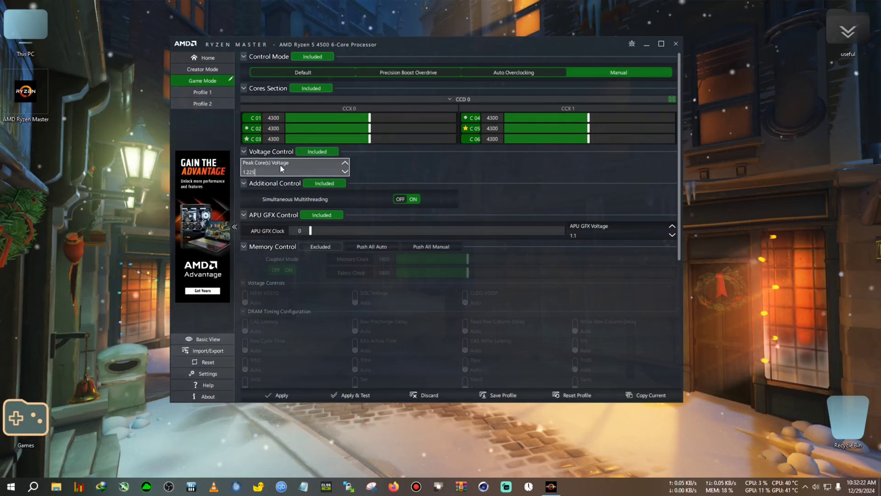
- Raise the Peak Core(s) Voltage to 1.35625 V
click(345, 163)
click(345, 163)
click(345, 163)
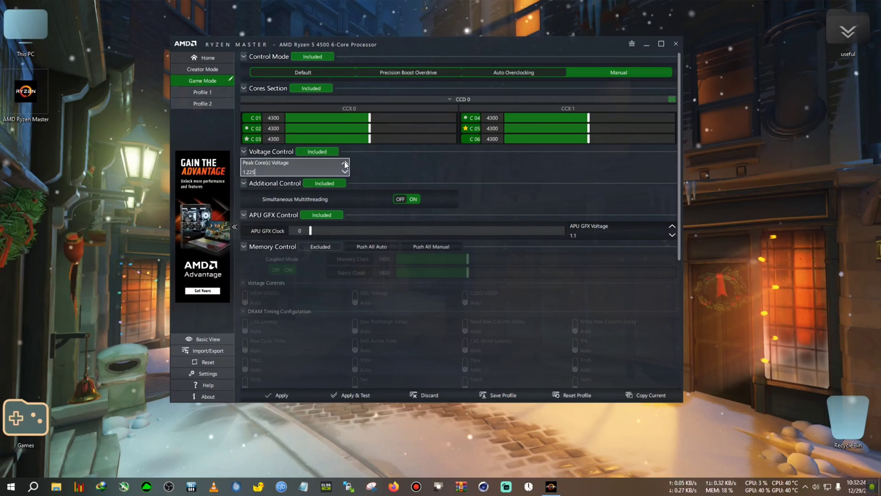
click(344, 162)
click(345, 163)
click(345, 164)
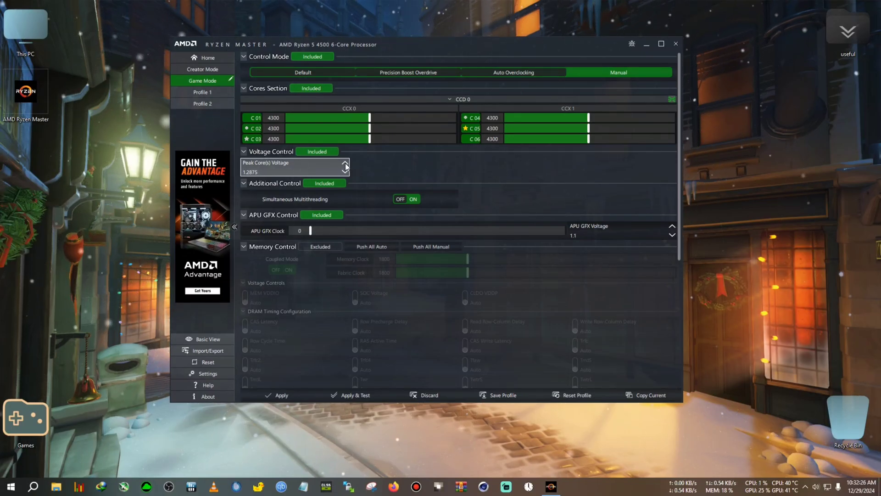
- Apply the 4300 MHz Game Mode profile and run its stress test
scroll(346, 165, up, 5)
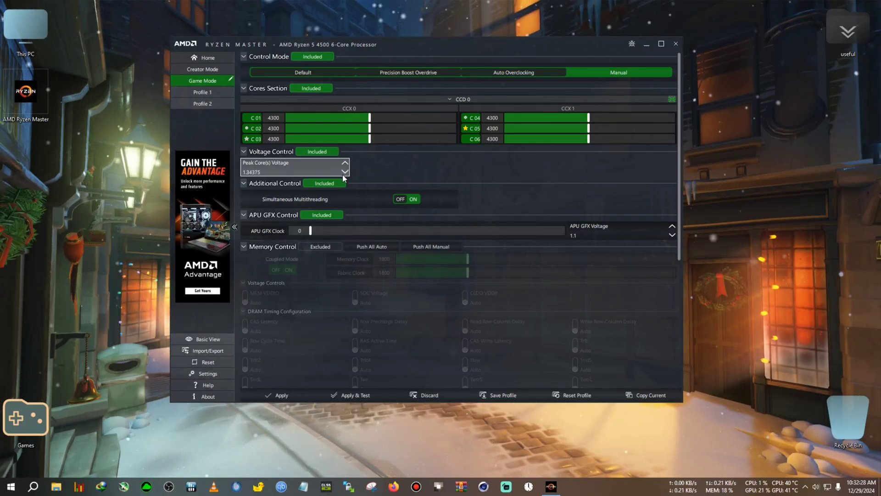
scroll(345, 164, up, 2)
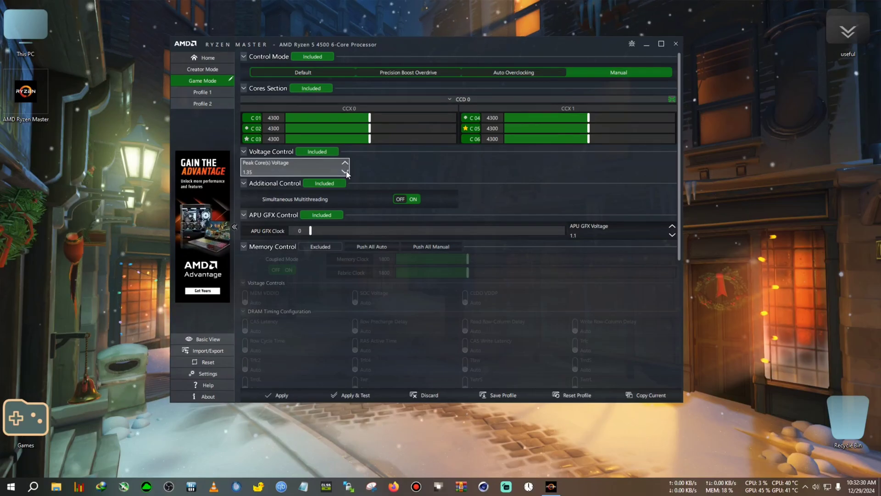
click(353, 397)
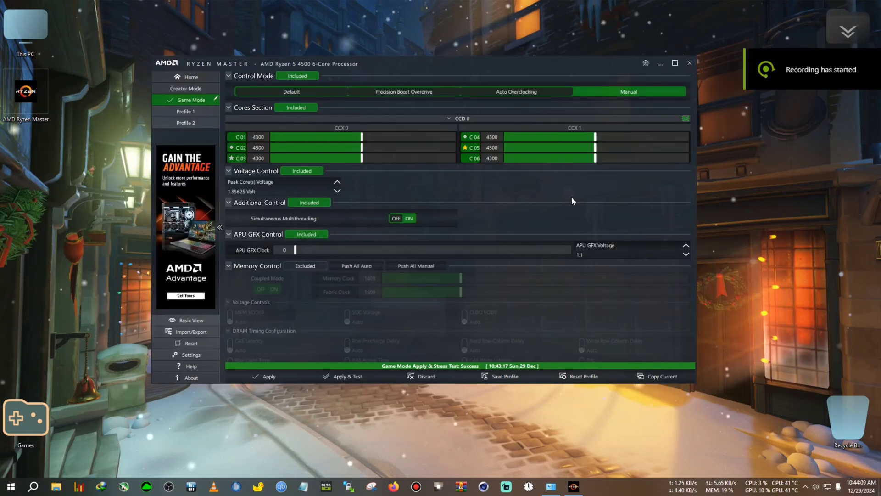
- Rerun Apply & Test on the 4300 MHz, 1.35625 V profile, watching tray CPU power until Success
drag(472, 63, 453, 67)
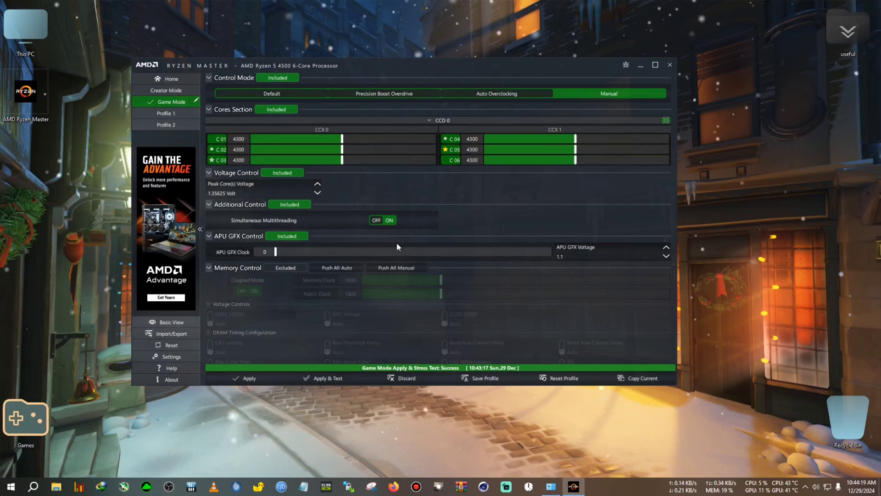
click(316, 380)
click(806, 487)
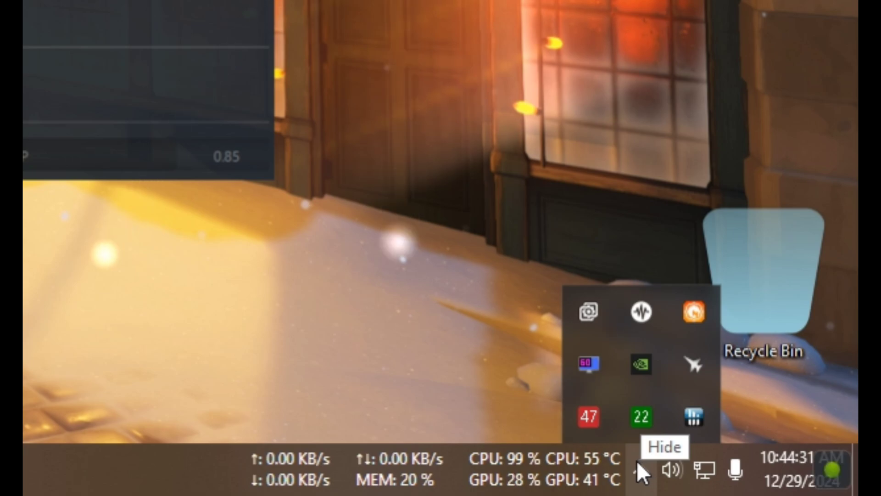
mouse_move(599, 424)
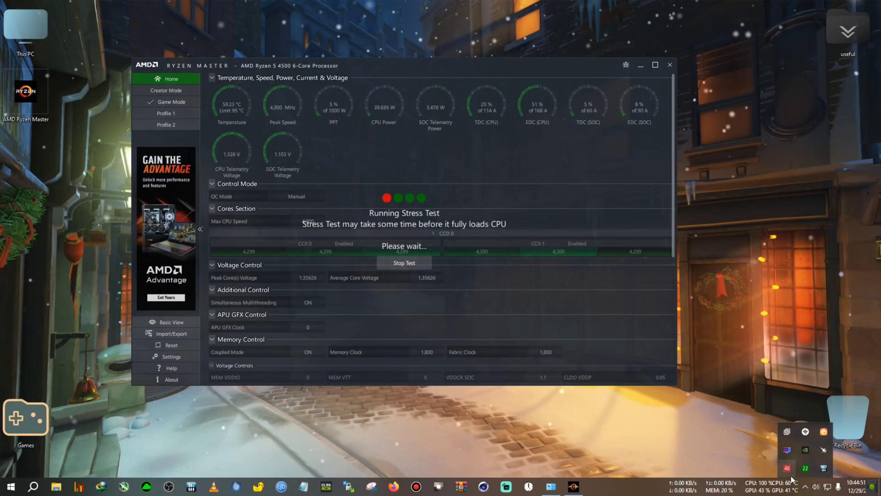
mouse_move(794, 482)
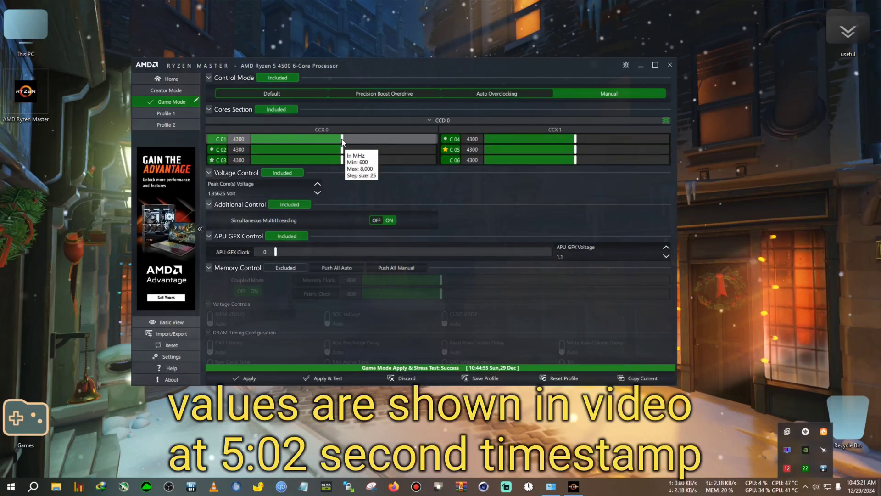
- Set all six cores to 4200 MHz and lower peak core voltage to 1.275 V
scroll(342, 140, down, 3)
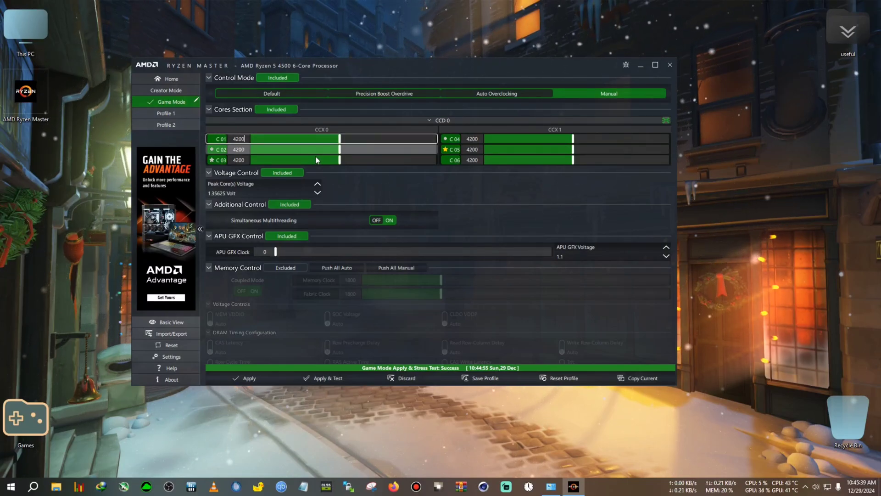
mouse_move(318, 197)
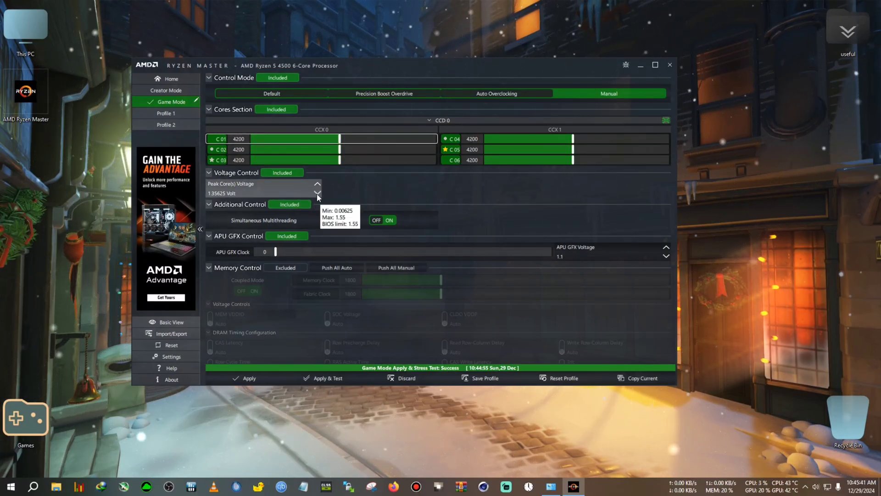
double_click(317, 193)
click(233, 193)
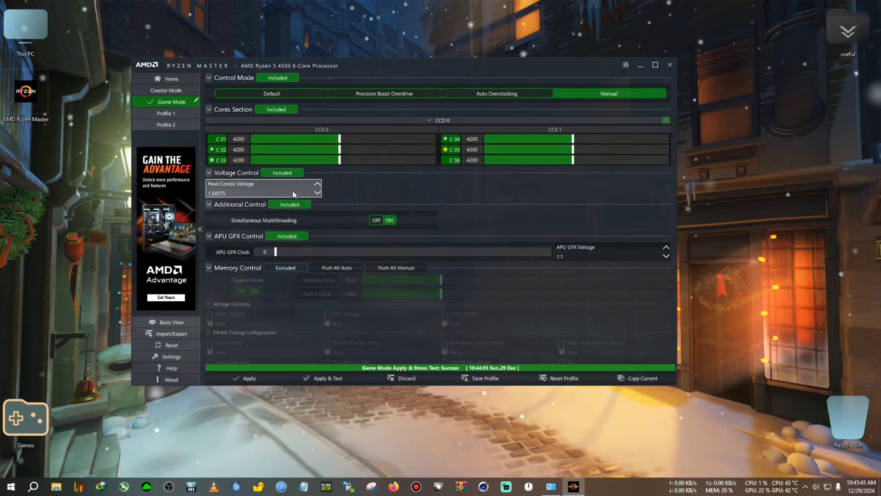
double_click(318, 193)
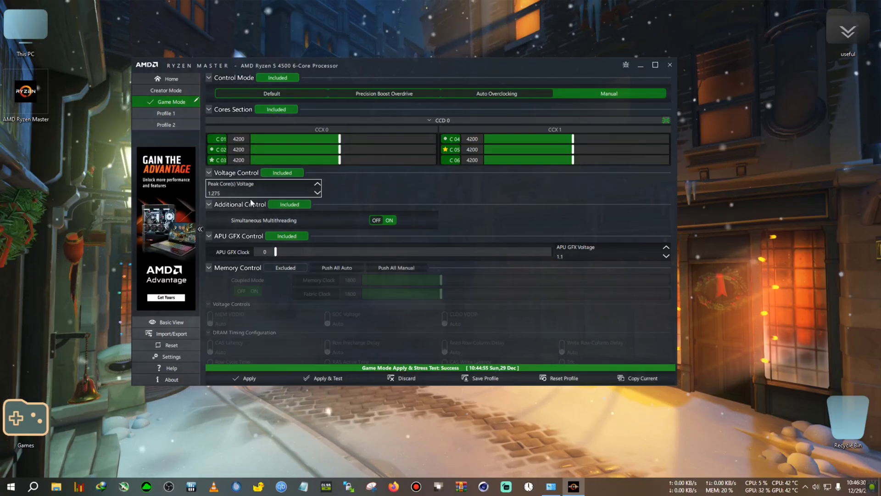
click(319, 187)
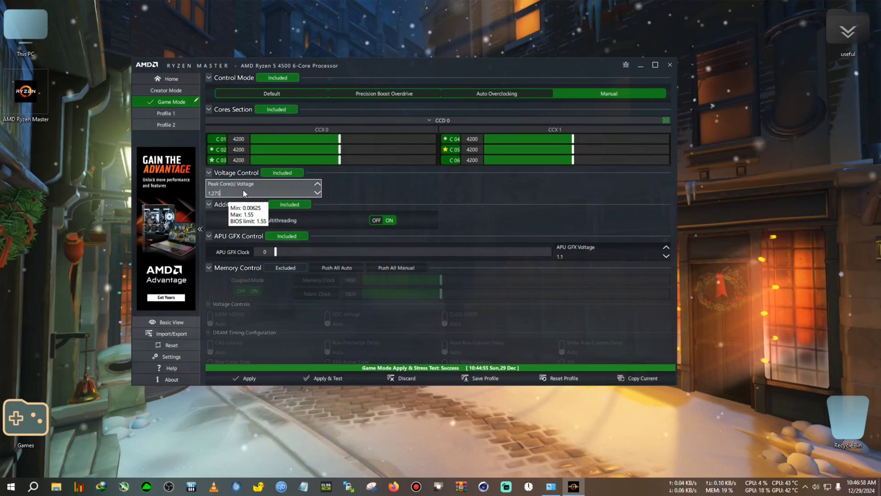
- Run Apply & Test on the 4200 MHz, 1.275 V profile, checking CPU power from the tray
click(319, 378)
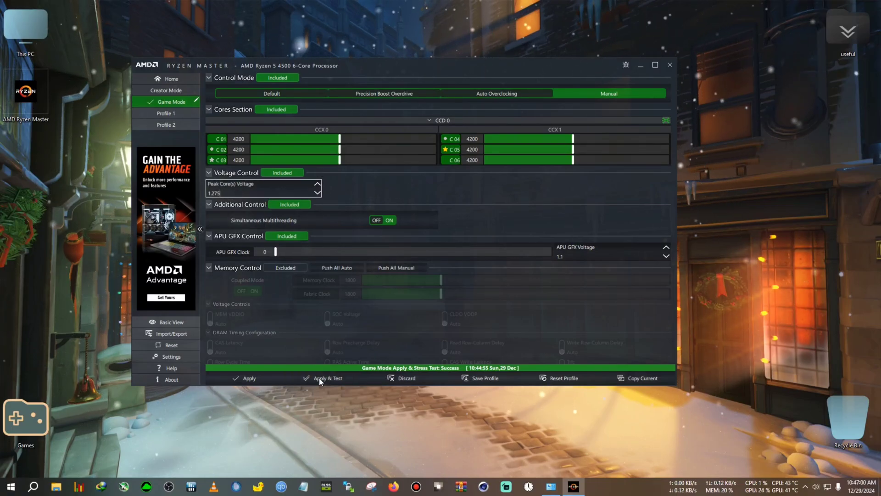
click(806, 486)
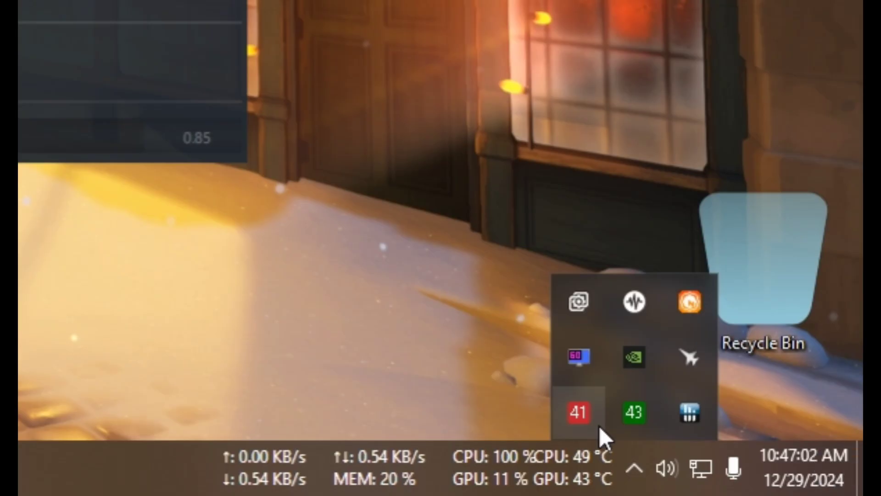
mouse_move(796, 475)
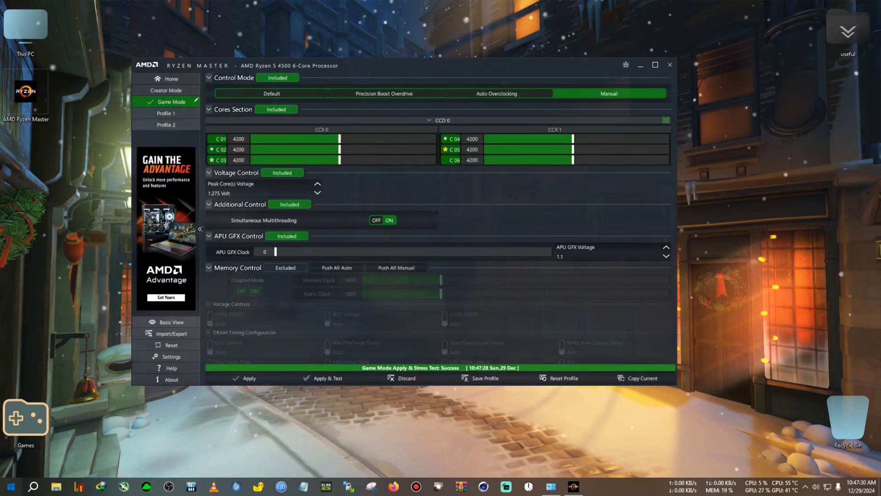
- Find Heaven Benchmark 4.0 via Start search 'hea' and run its DX11 scene
click(11, 486)
text(hea)
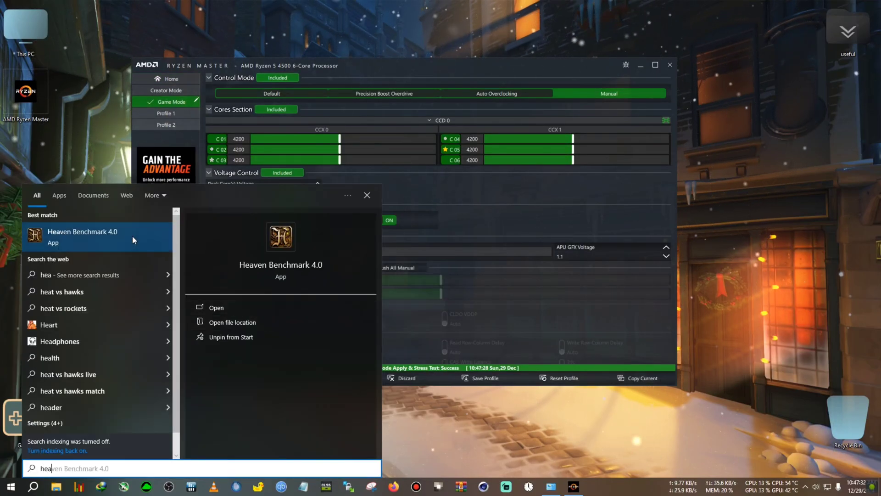
click(132, 236)
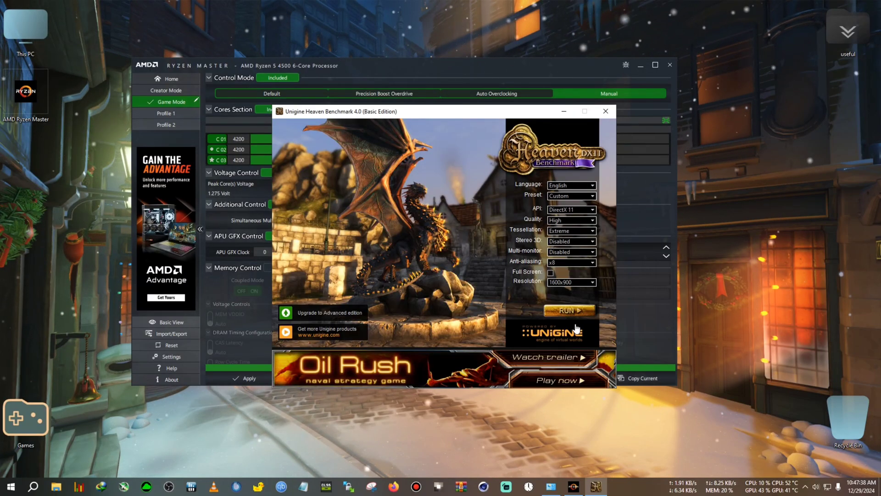
click(574, 317)
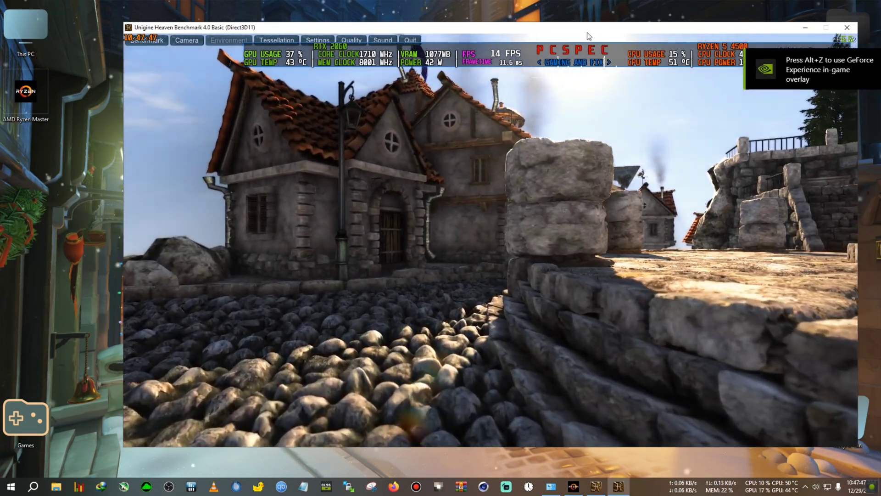
- Move the Heaven Benchmark window left and let the scene keep rendering
drag(589, 36, 511, 37)
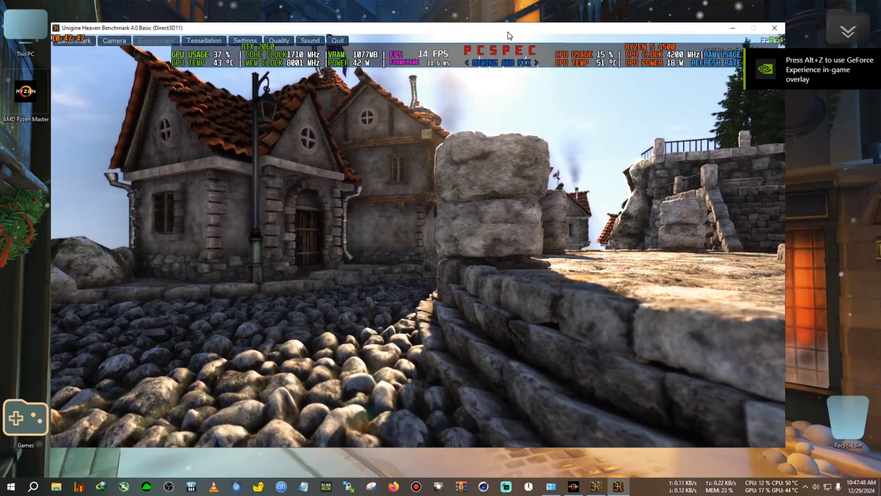